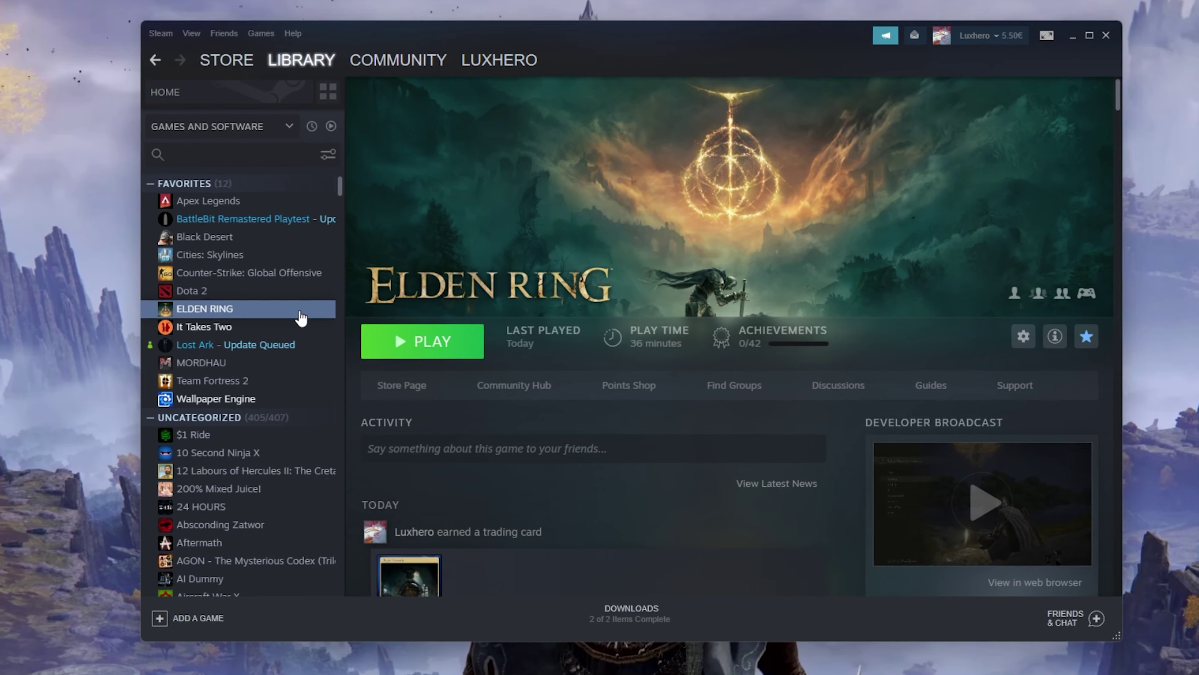
- Show ELDEN RING's Steam Properties on the Local Files page, listing 49.06 GB on C:
right_click(293, 321)
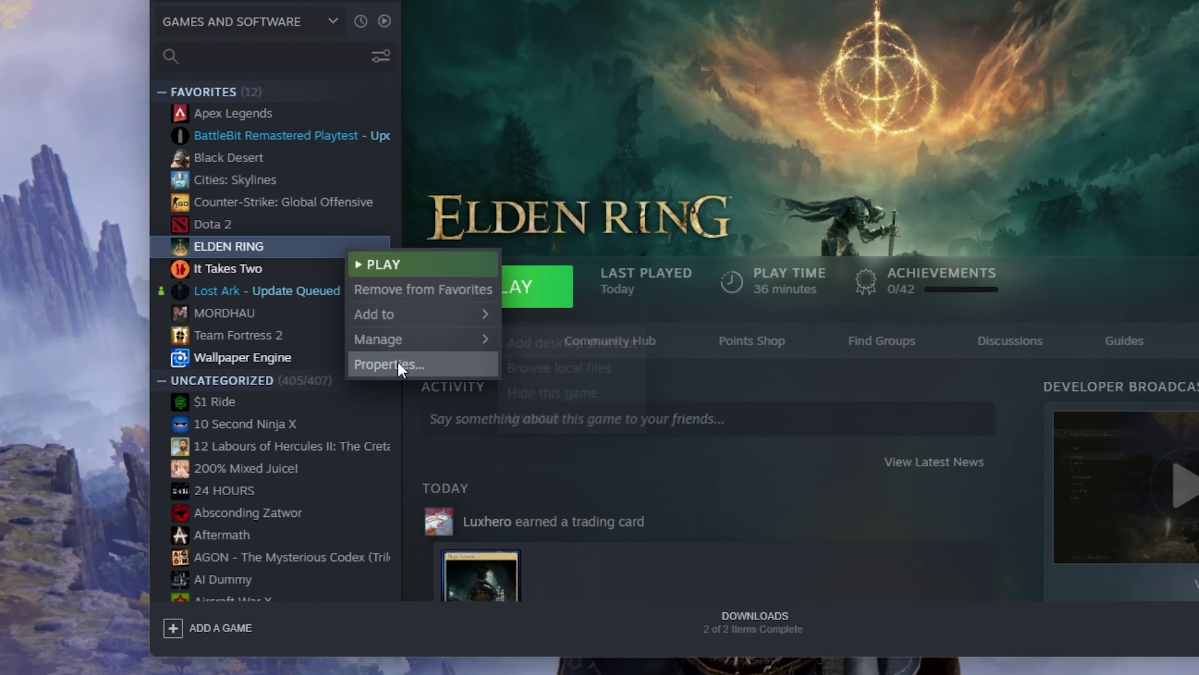
click(384, 376)
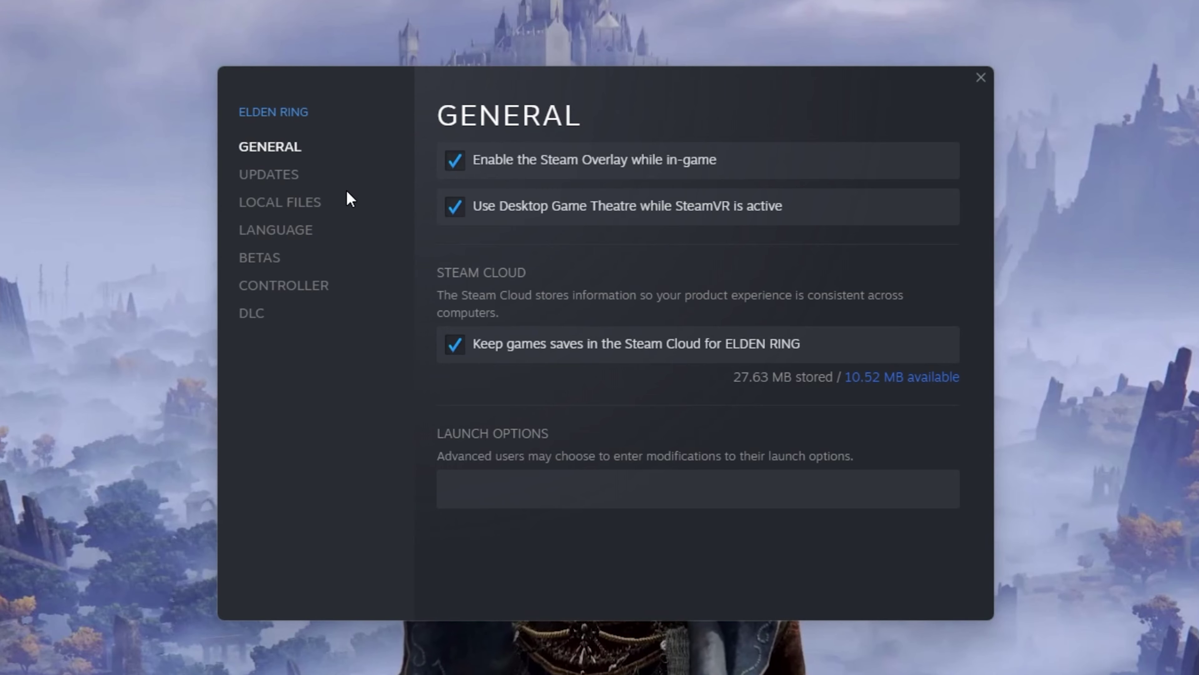
click(321, 202)
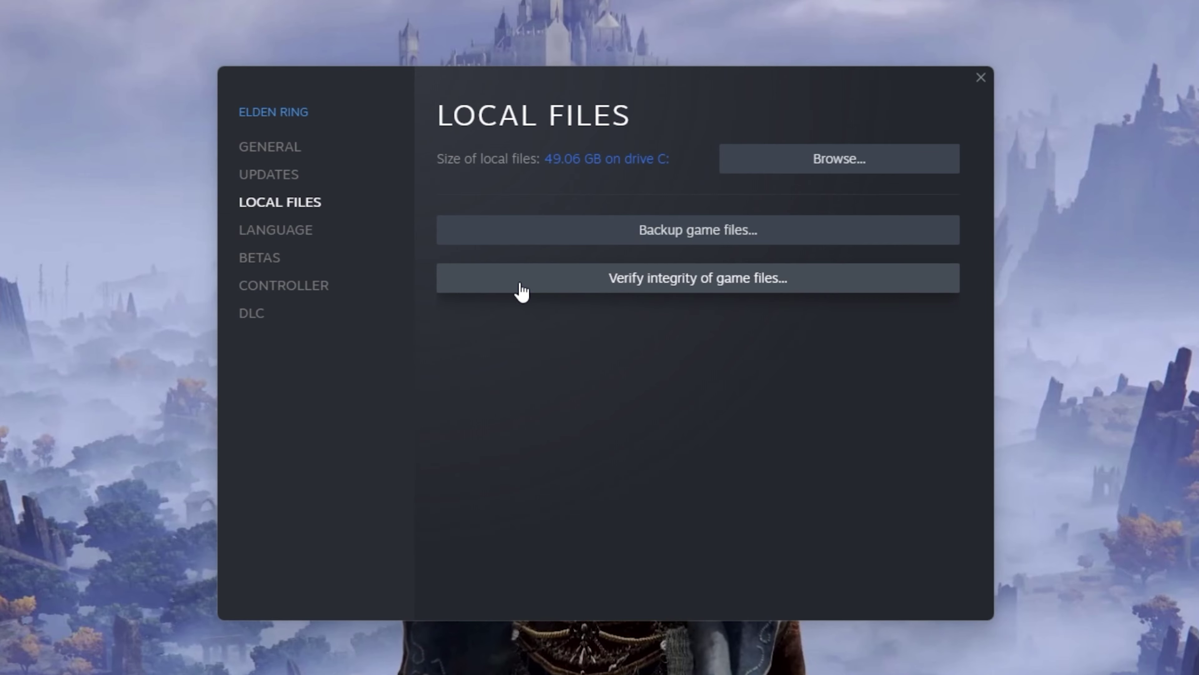
- Close the ELDEN RING properties and browse to C: > Program Files (x86) > Steam
click(979, 79)
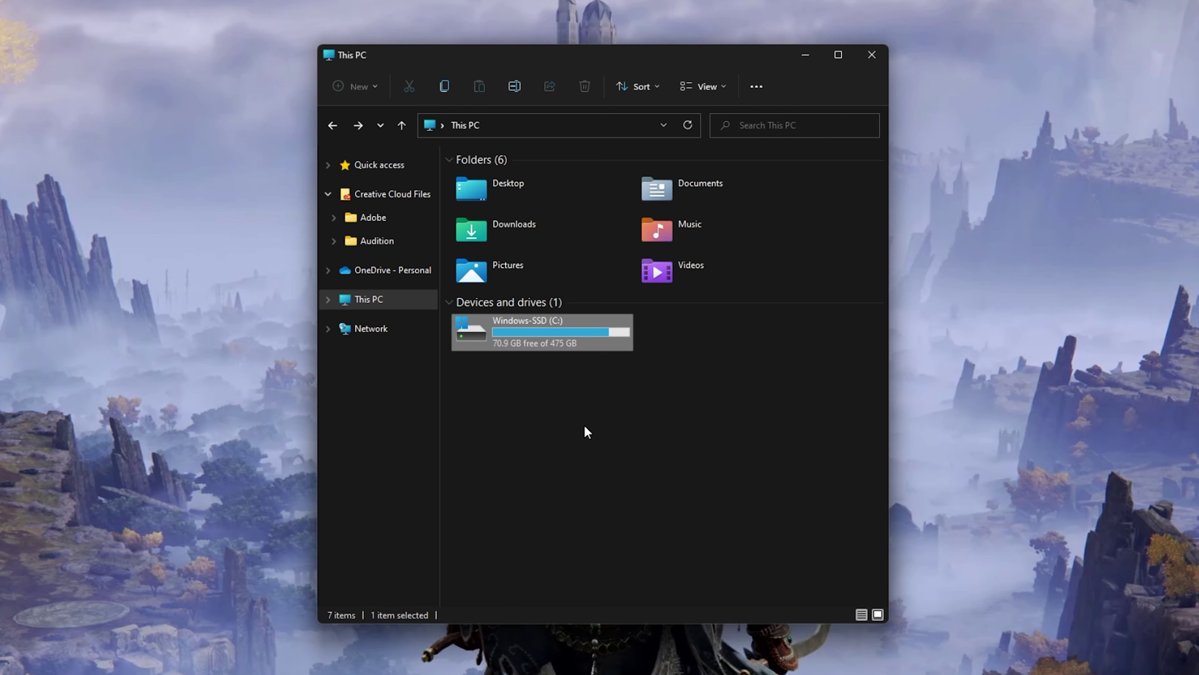
double_click(617, 350)
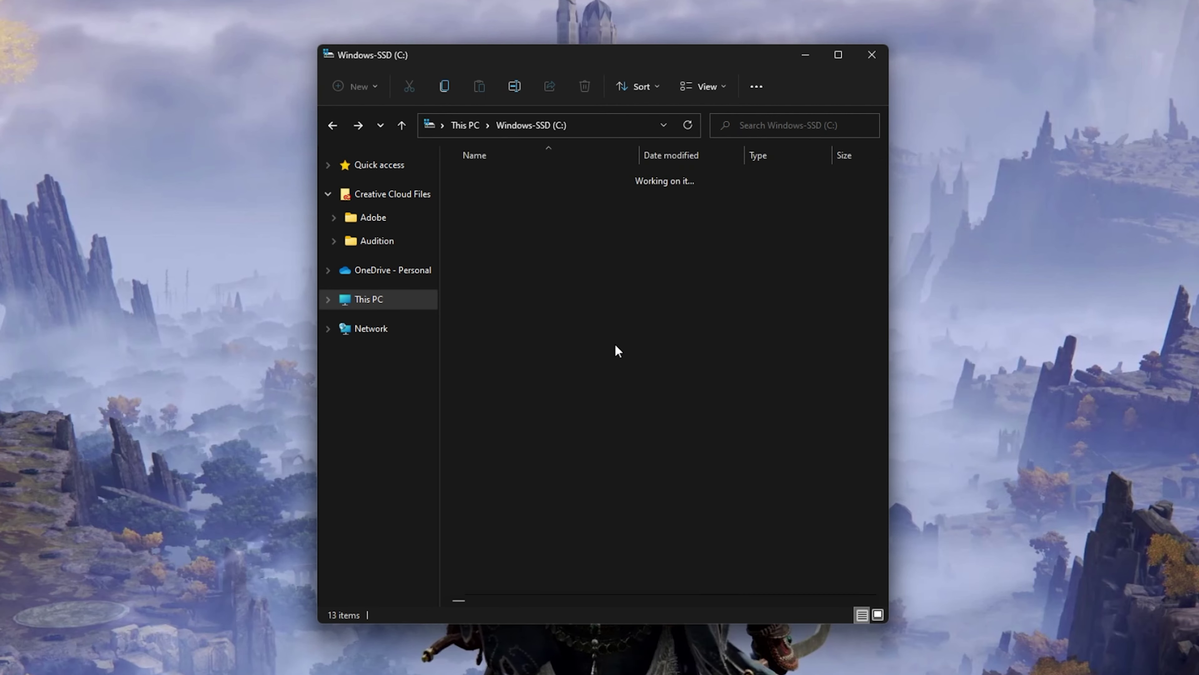
double_click(617, 351)
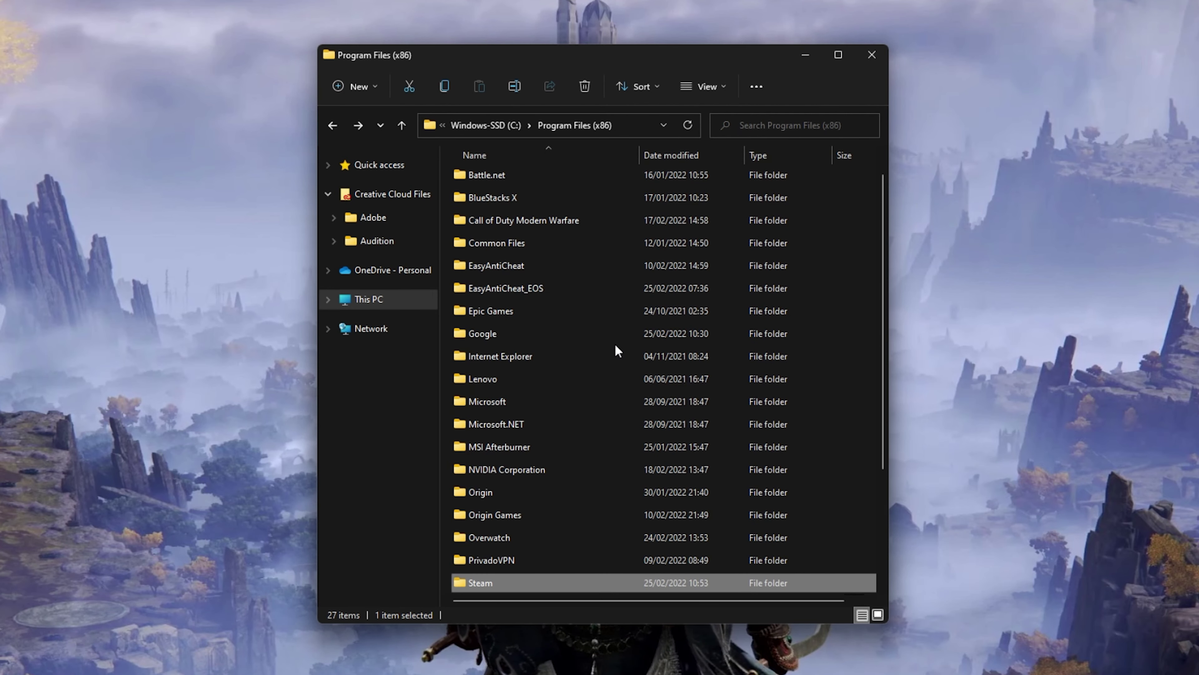
double_click(671, 586)
- Go into steamapps\common\ELDEN RING\Game and select the eldenring application
key(Return)
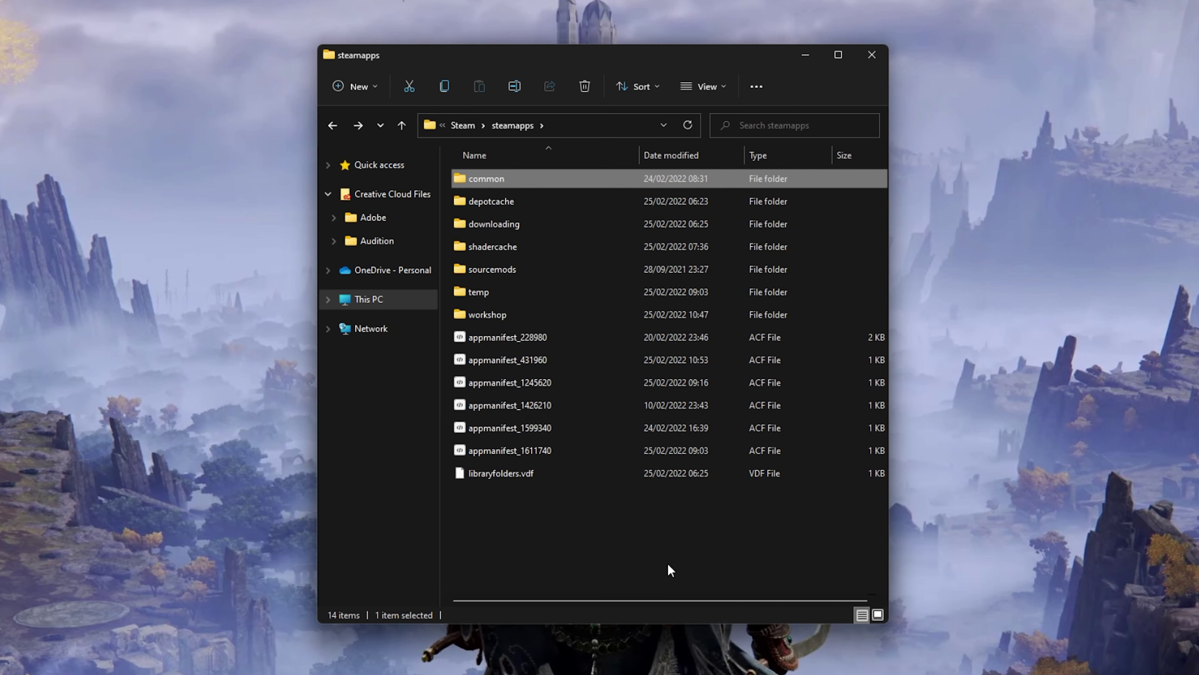
key(Return)
key(Return)
key(Down)
key(Return)
text(eldenring)
scroll(667, 563, down, 1)
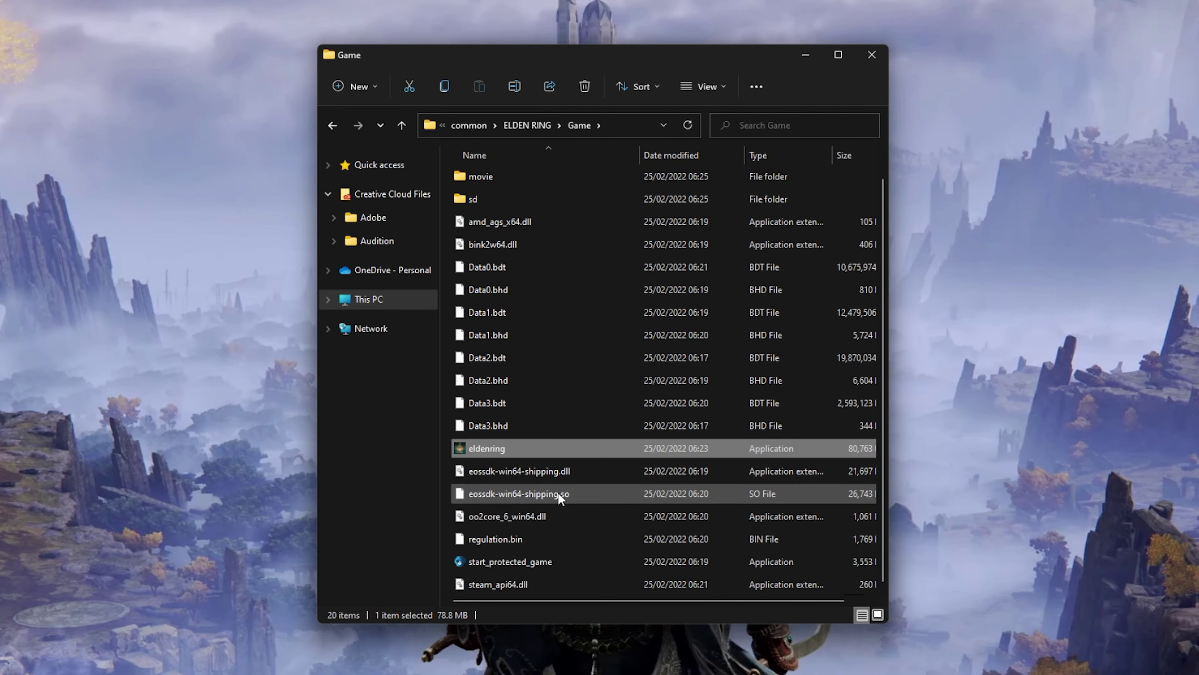
- Tick Disable full-screen optimisations on eldenring's Compatibility tab, apply it, and close its properties
right_click(539, 449)
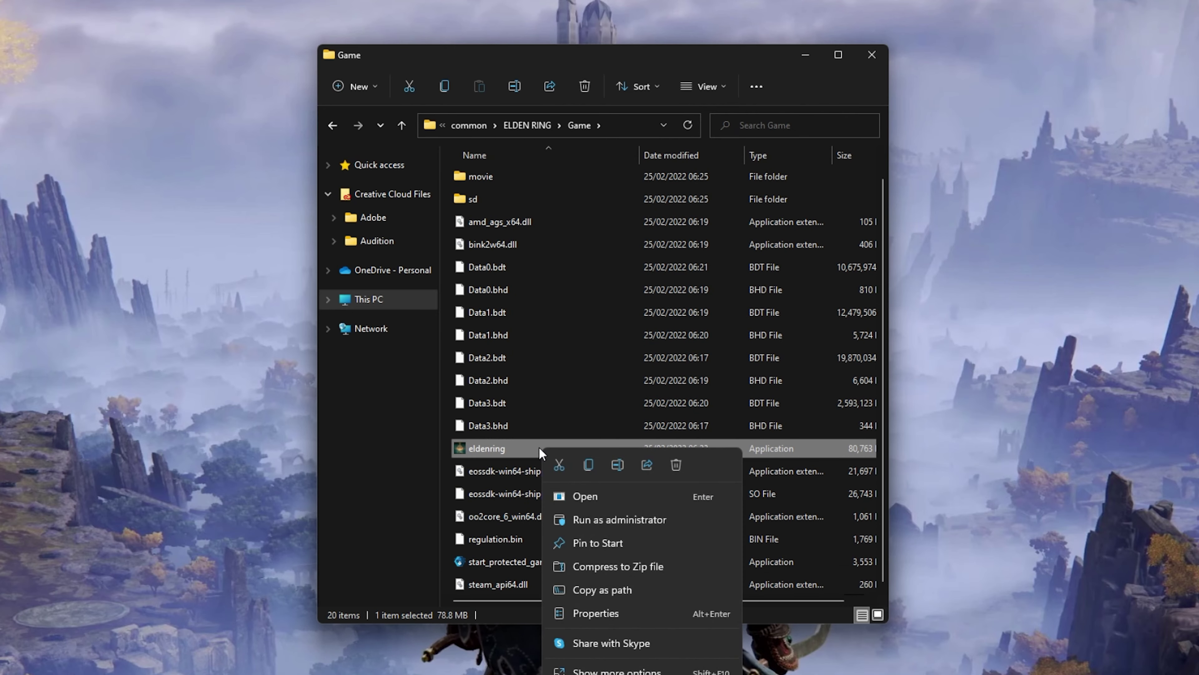
click(598, 614)
drag(650, 431, 594, 163)
click(798, 52)
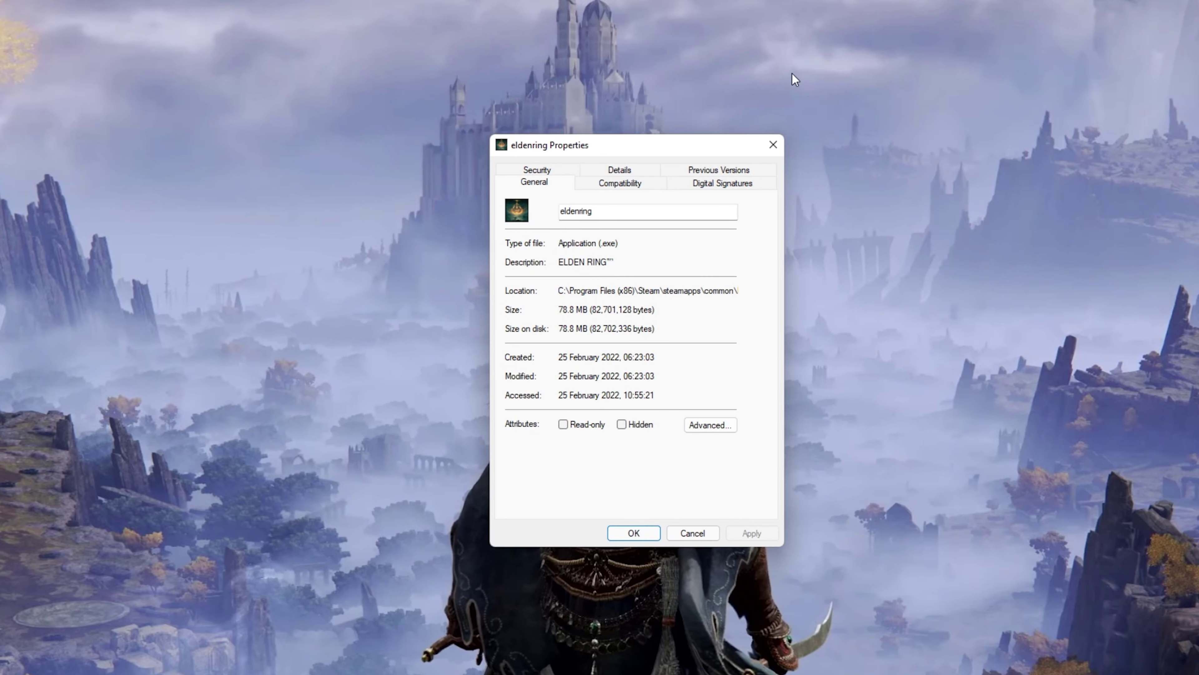
click(582, 183)
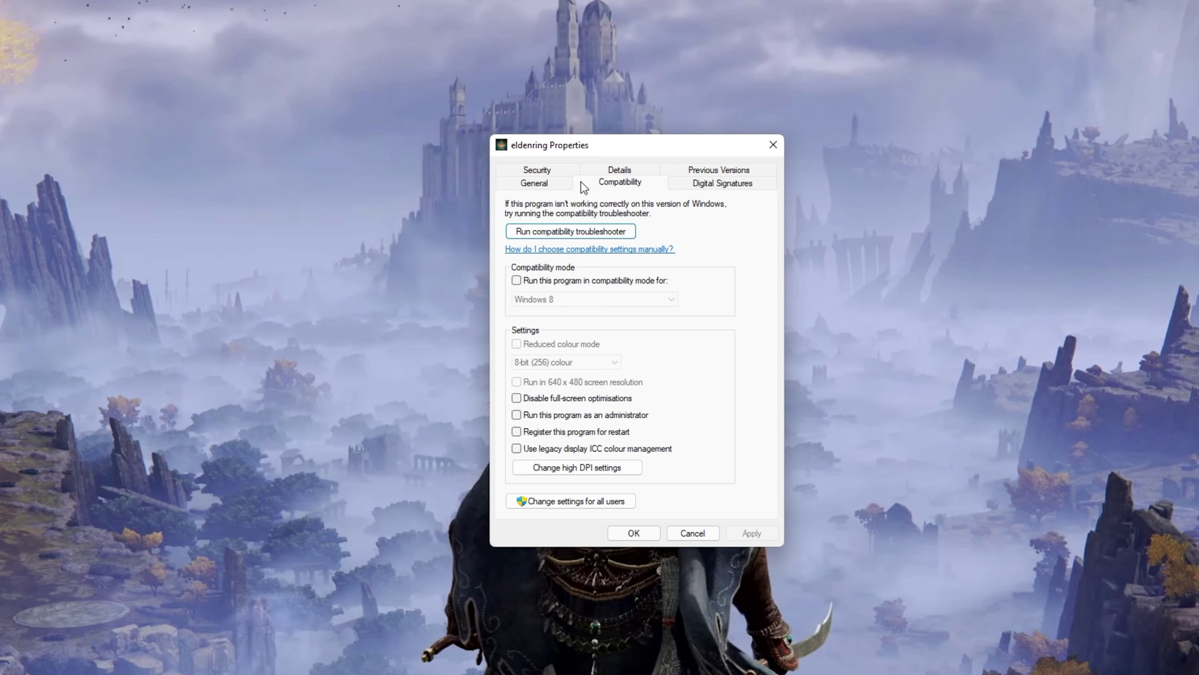
click(516, 397)
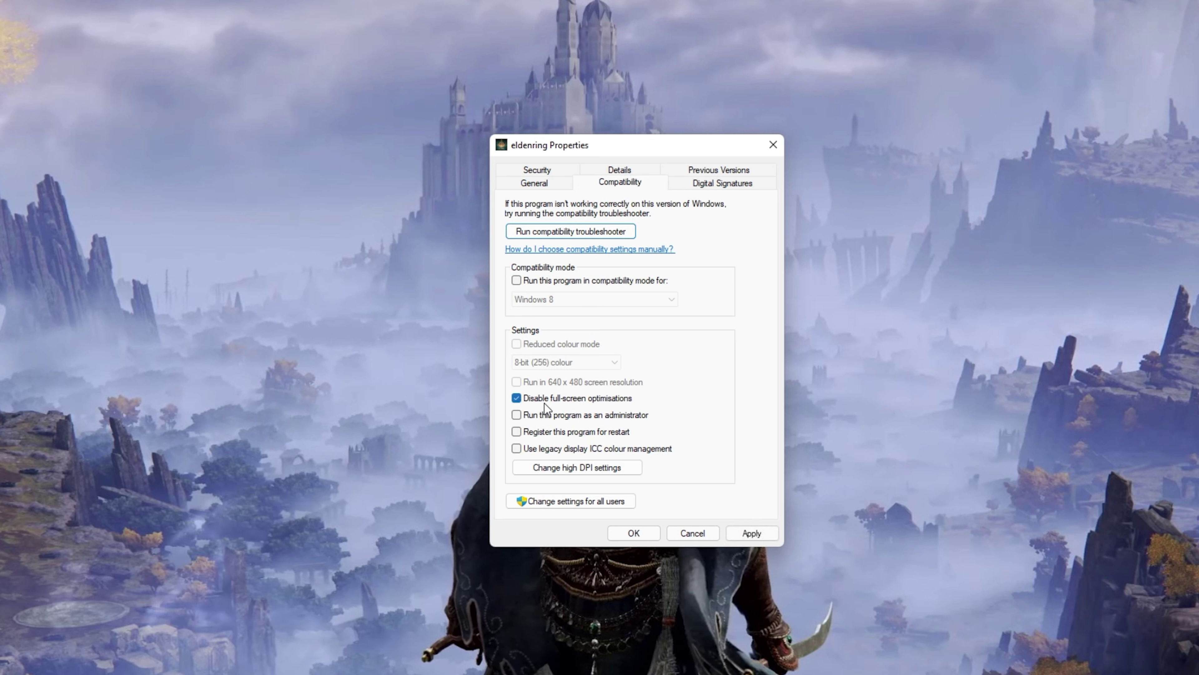
click(744, 533)
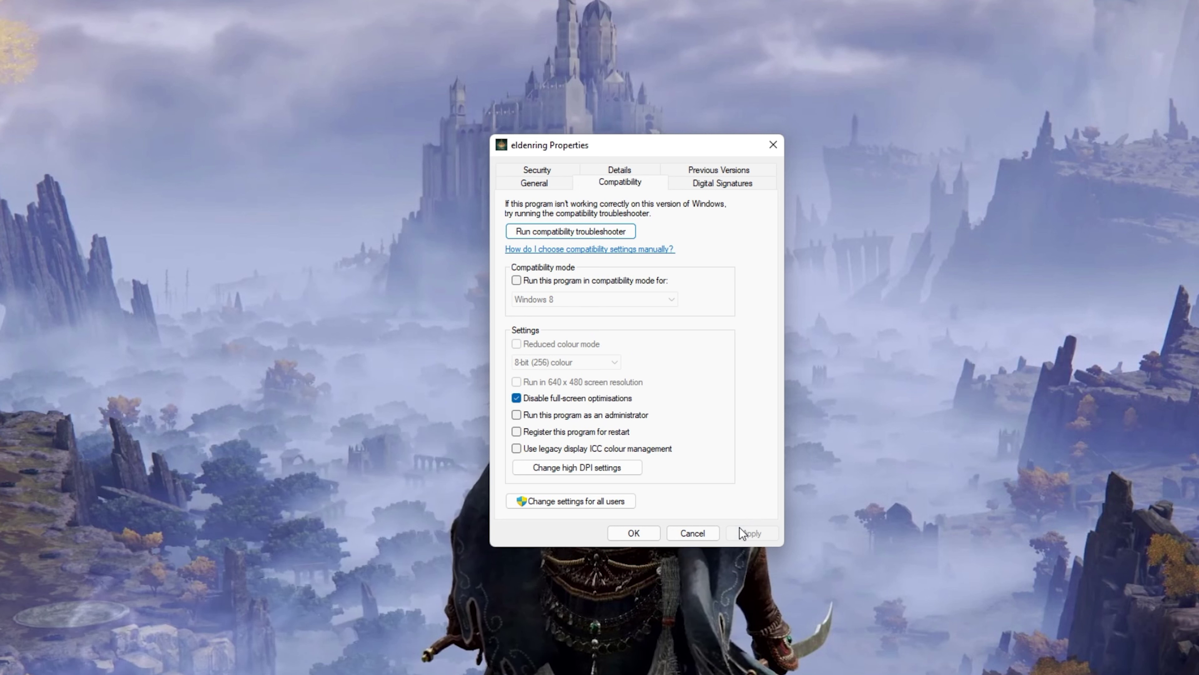
click(642, 532)
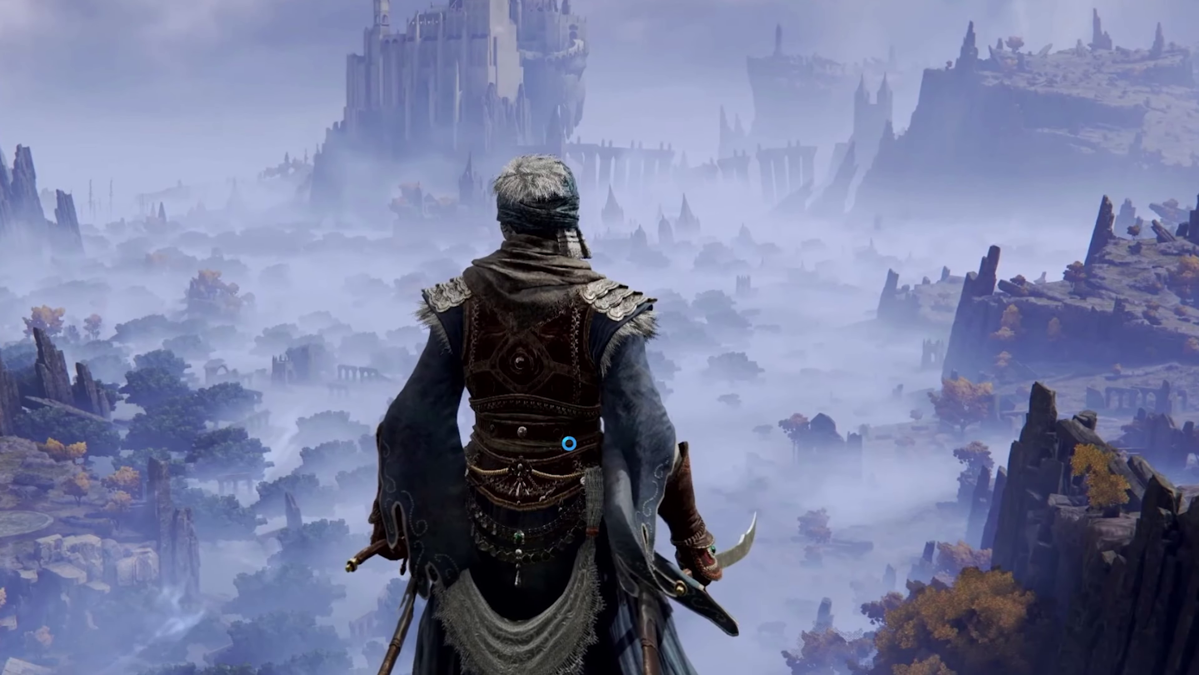
right_click(569, 443)
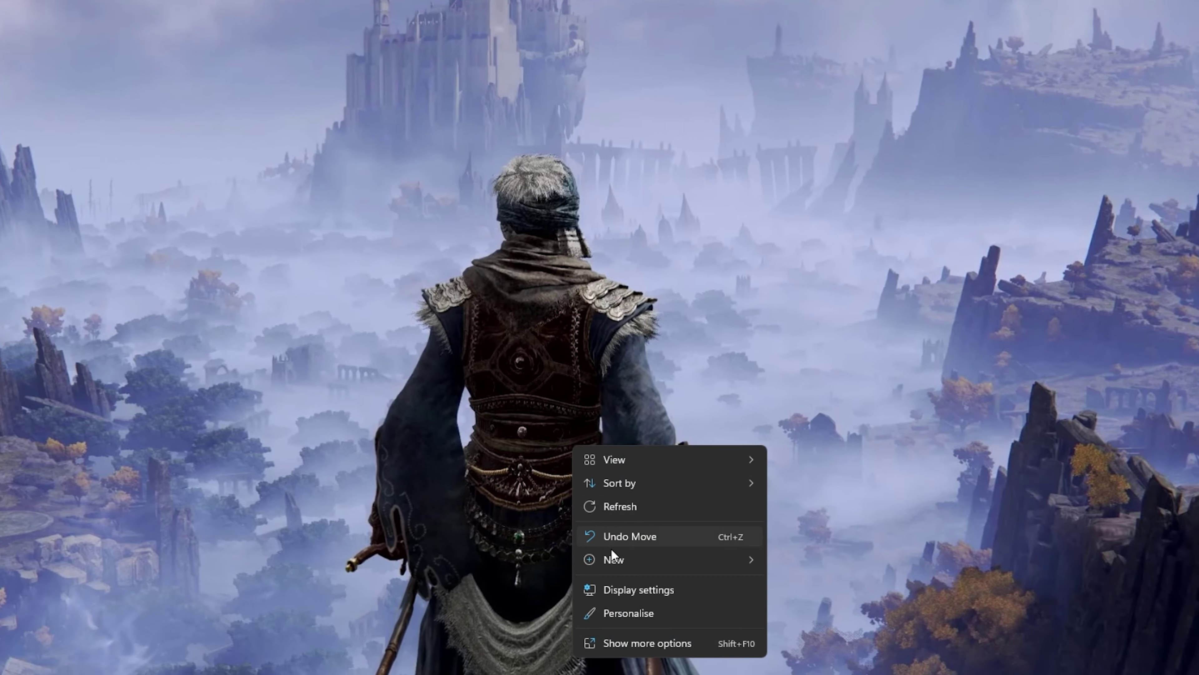
click(619, 585)
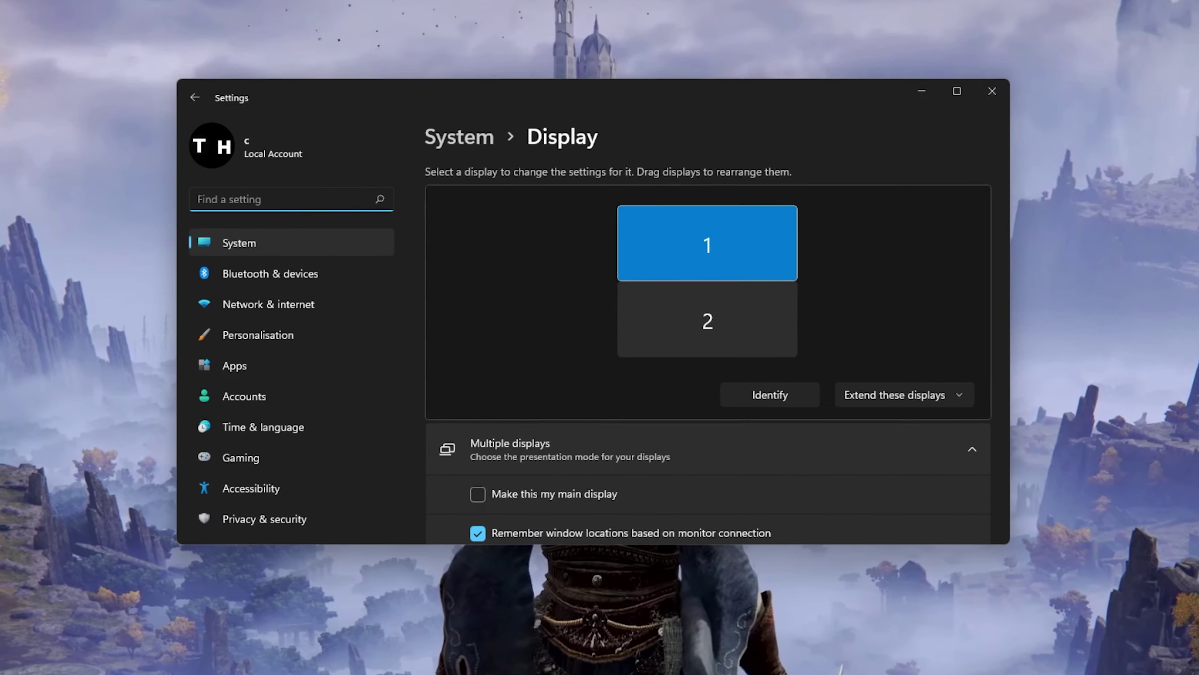
scroll(597, 319, down, 5)
scroll(600, 312, down, 5)
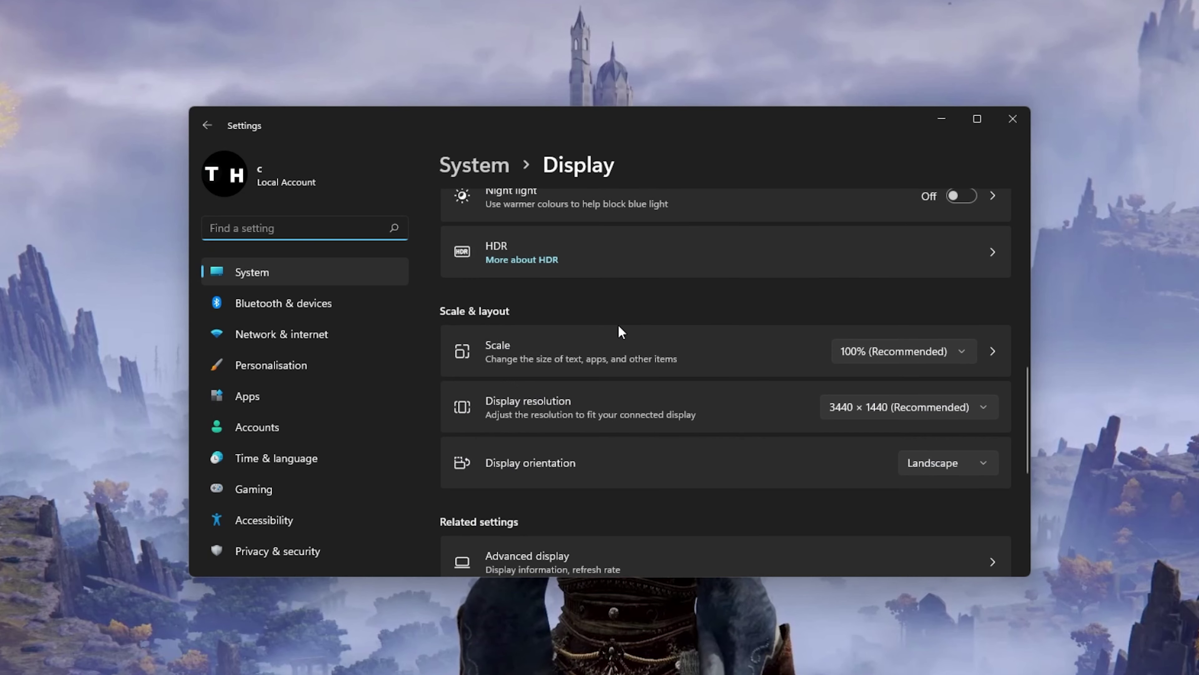
click(876, 362)
click(877, 364)
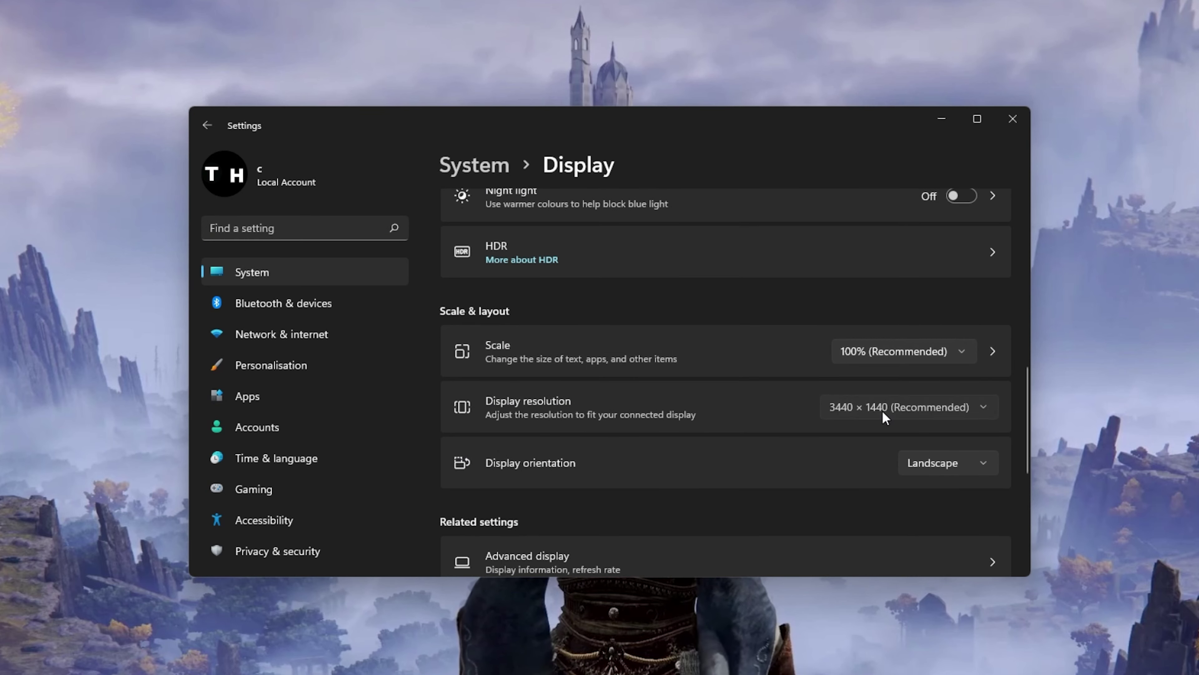
click(881, 408)
click(768, 309)
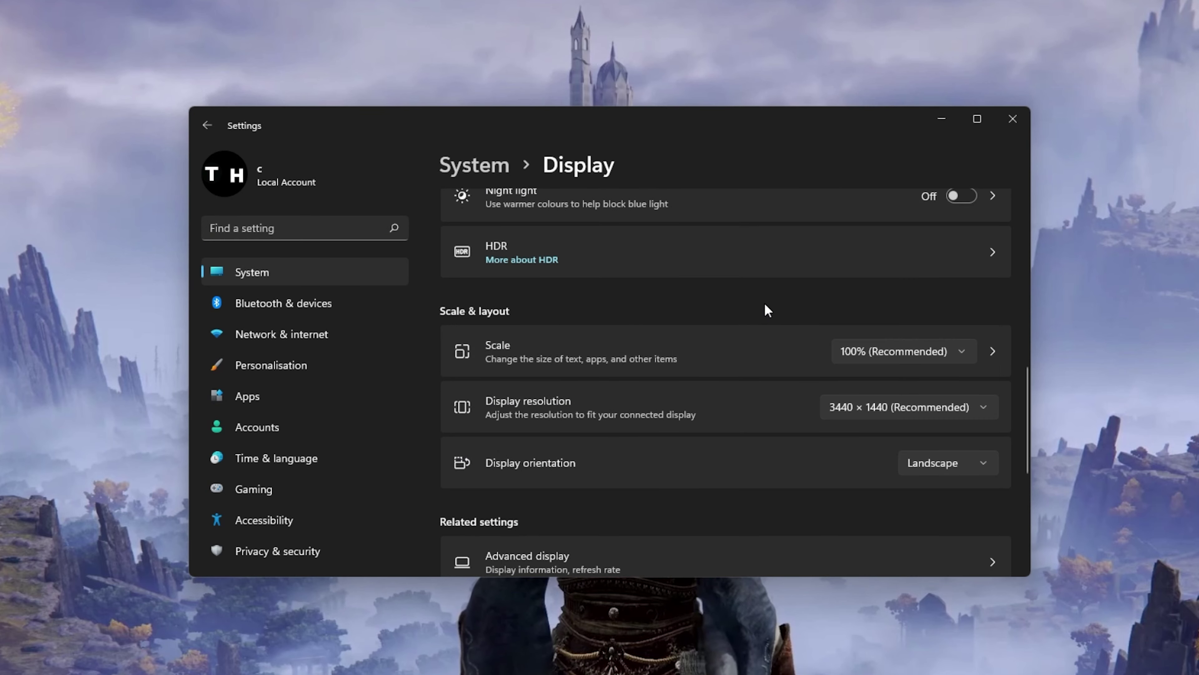
click(1014, 120)
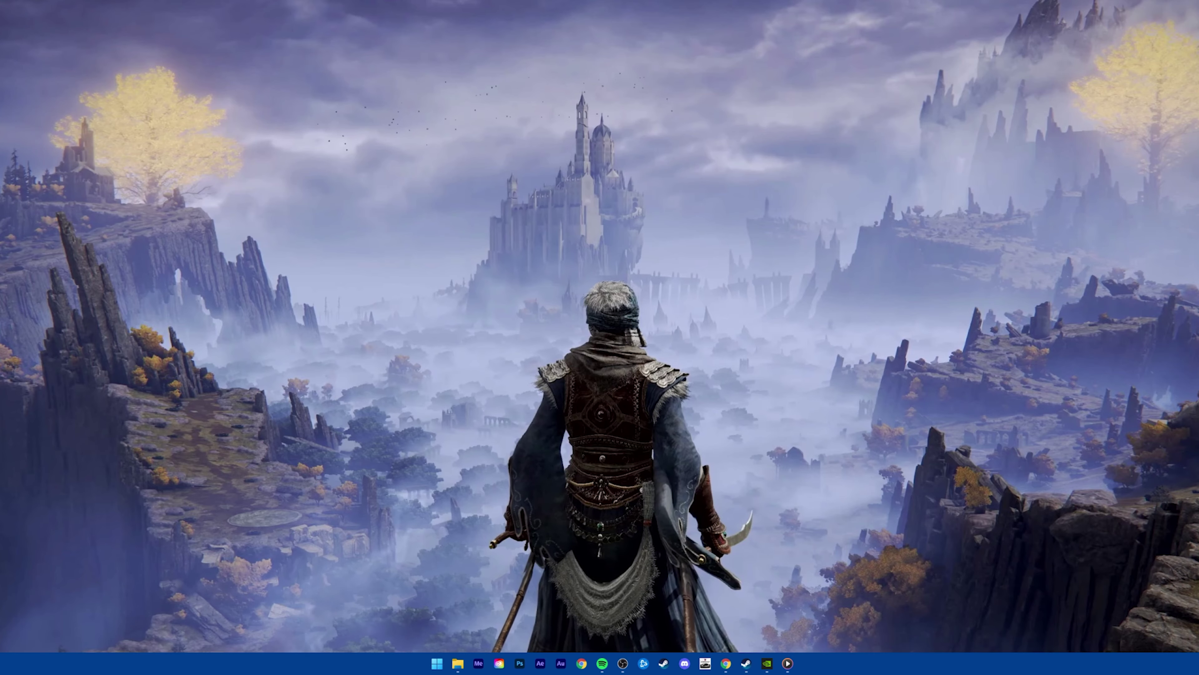
- Launch Task Manager and check the GeForce Experience and Steam processes without ending them
key(super)
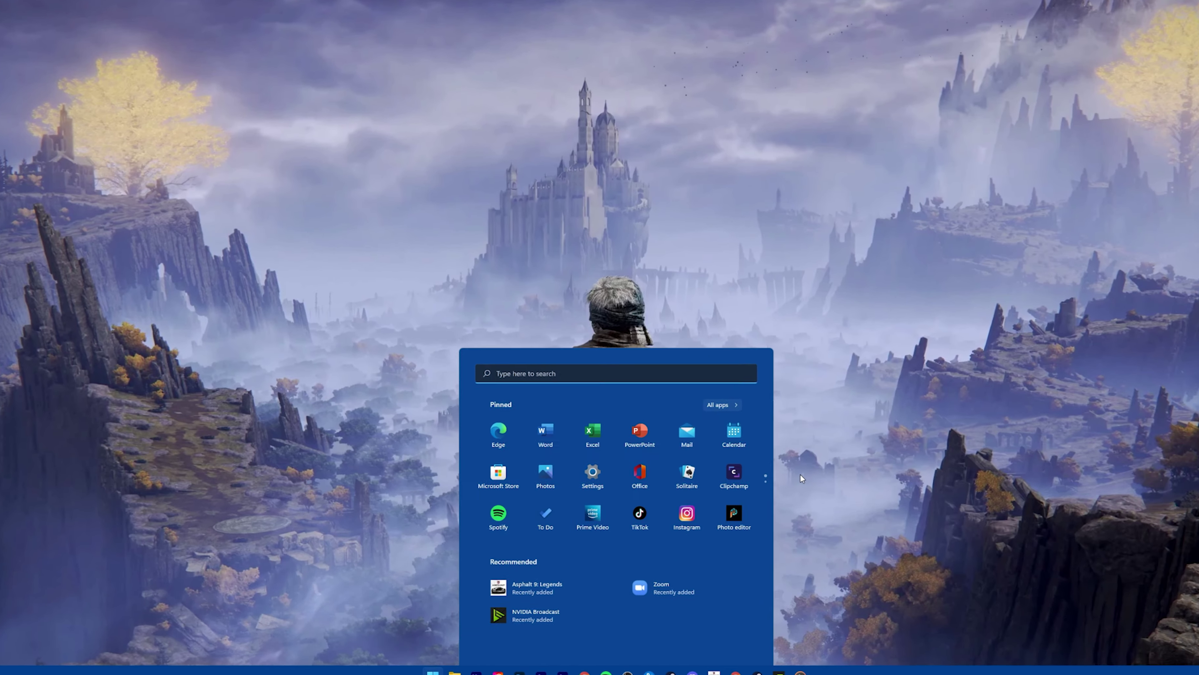
text(task manager)
key(Return)
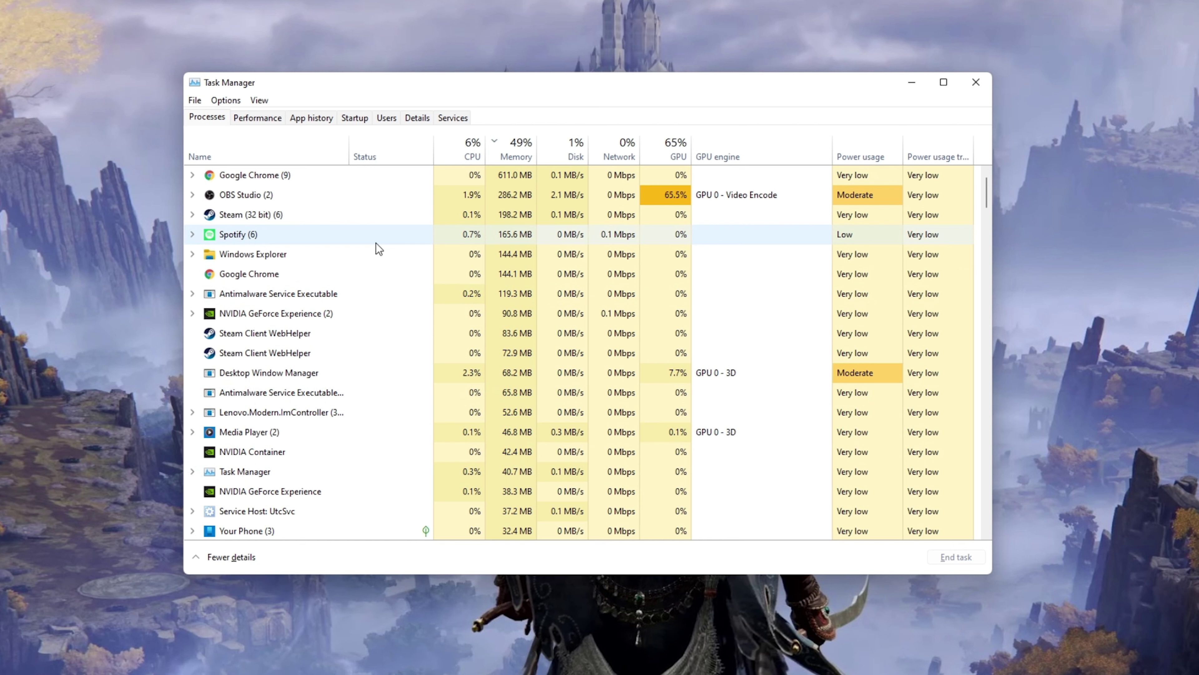
right_click(368, 313)
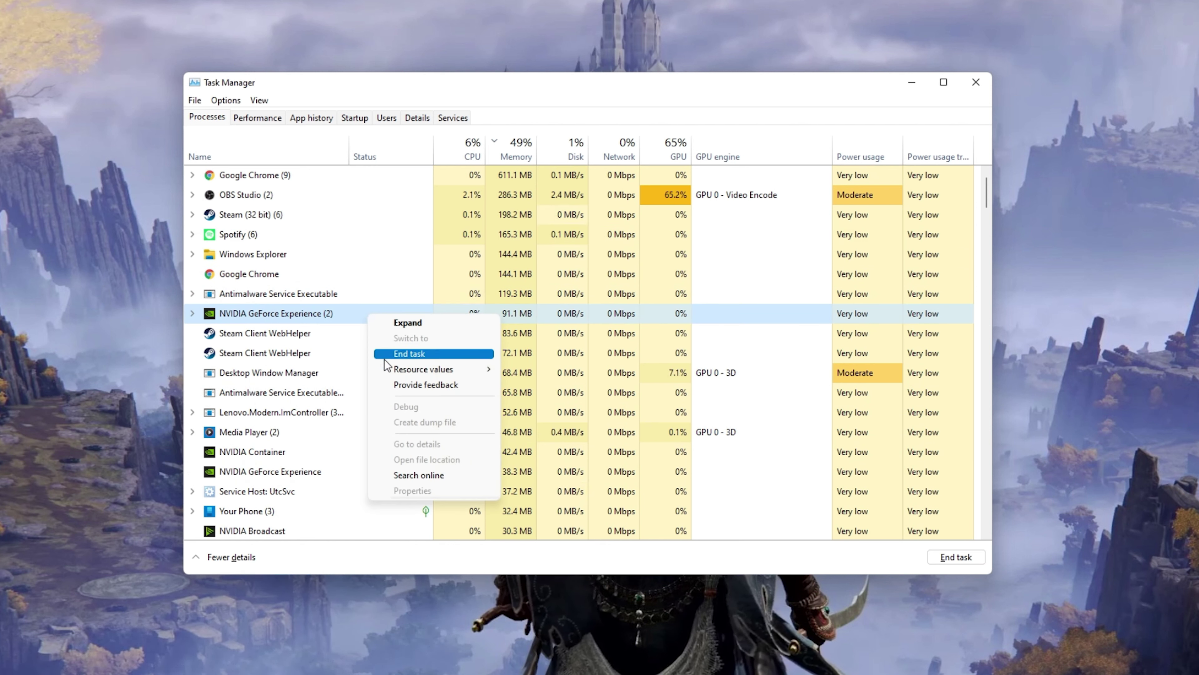
right_click(329, 218)
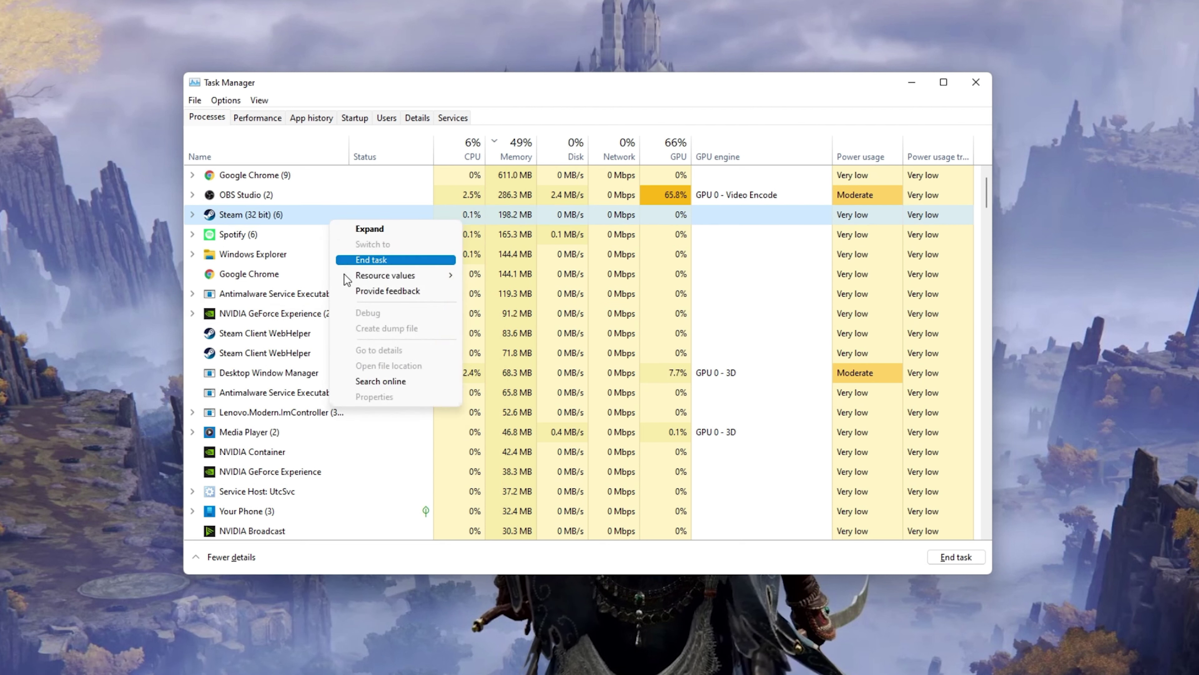
click(310, 308)
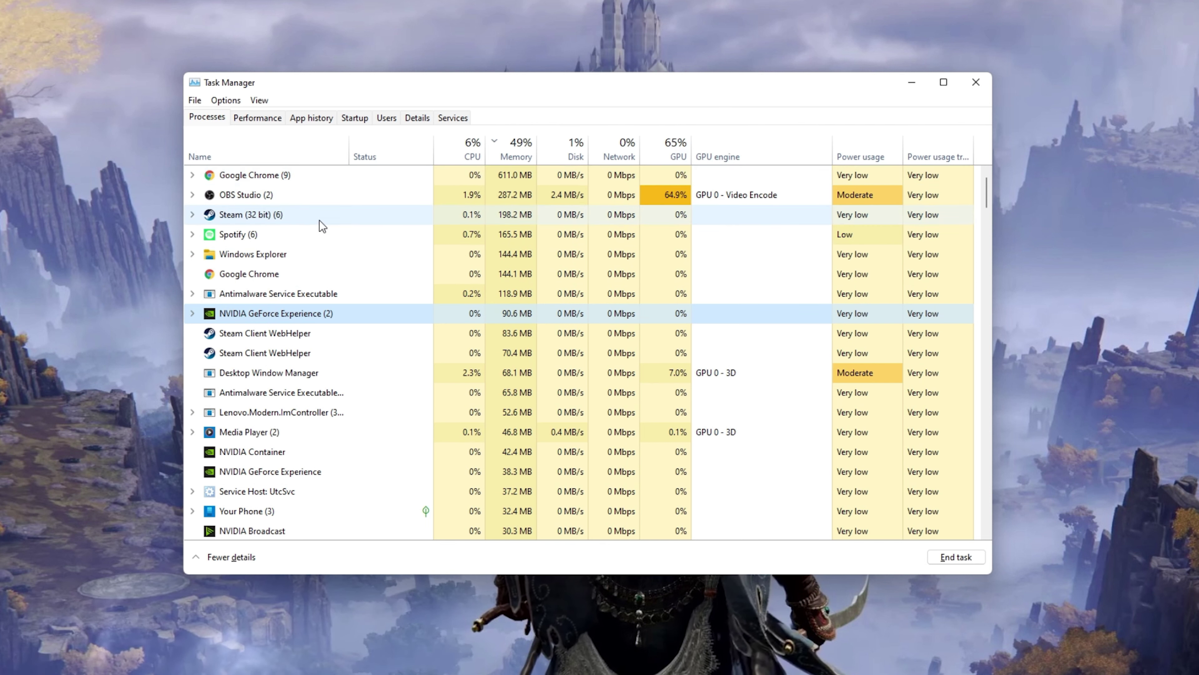
- End the CCXProcess background task and close Task Manager
scroll(320, 219, down, 20)
scroll(319, 219, down, 8)
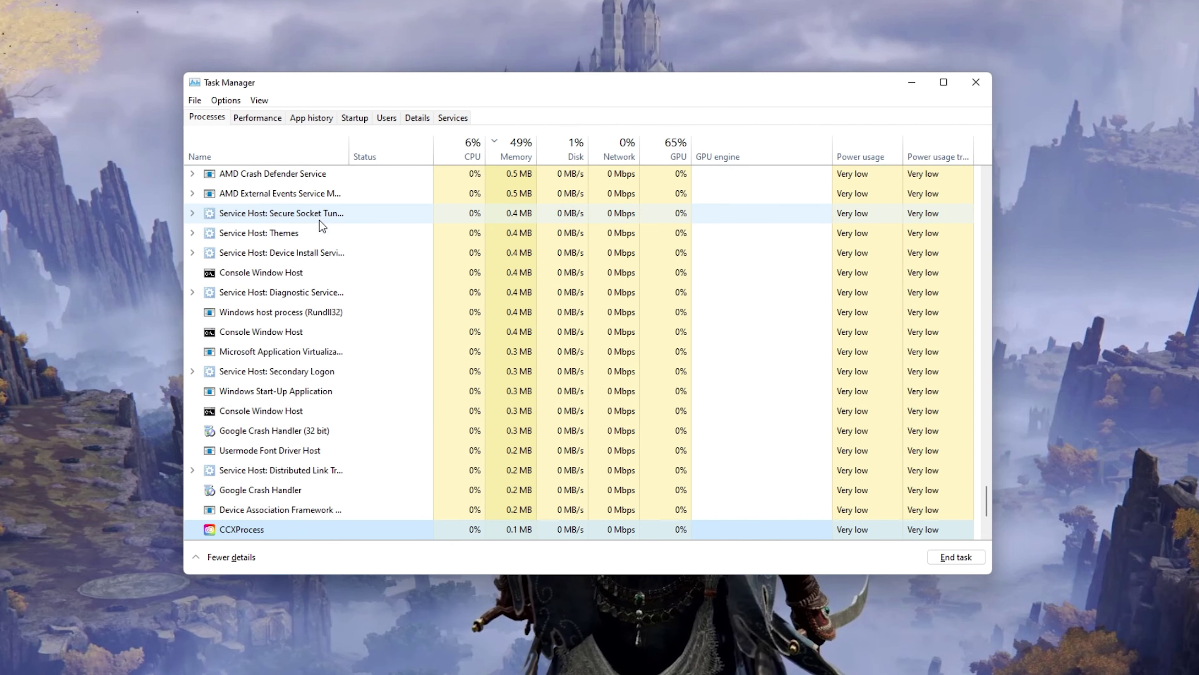
scroll(305, 265, down, 2)
right_click(298, 402)
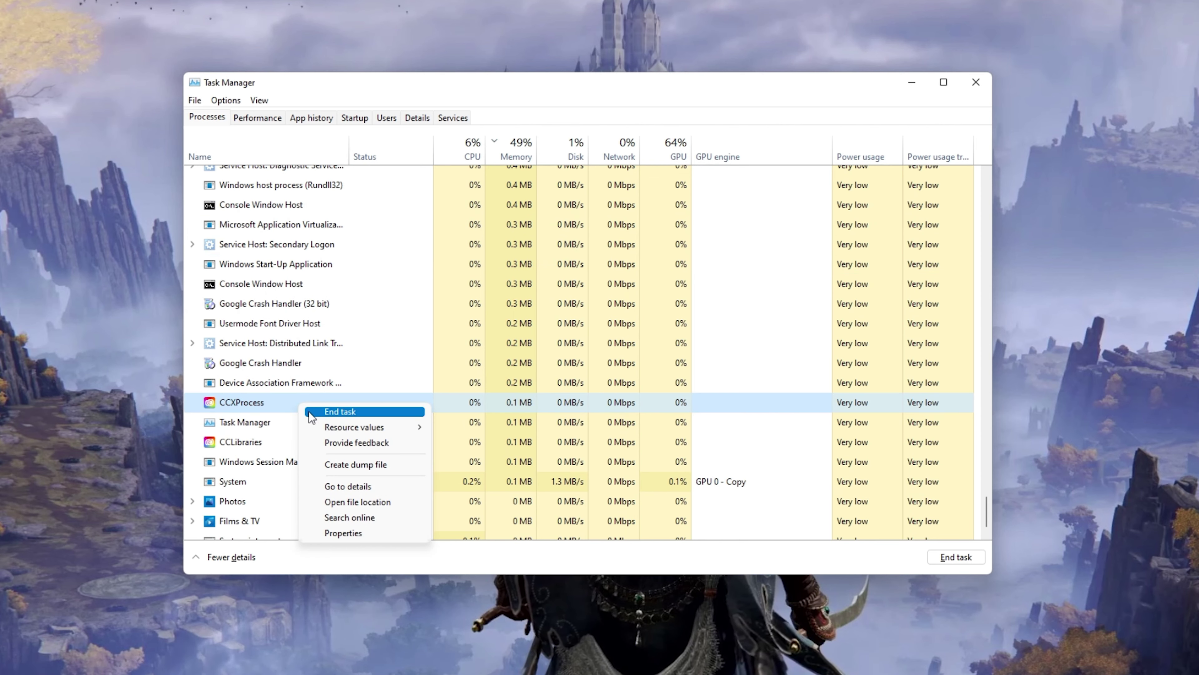
click(308, 410)
scroll(303, 401, down, 1)
scroll(302, 402, up, 3)
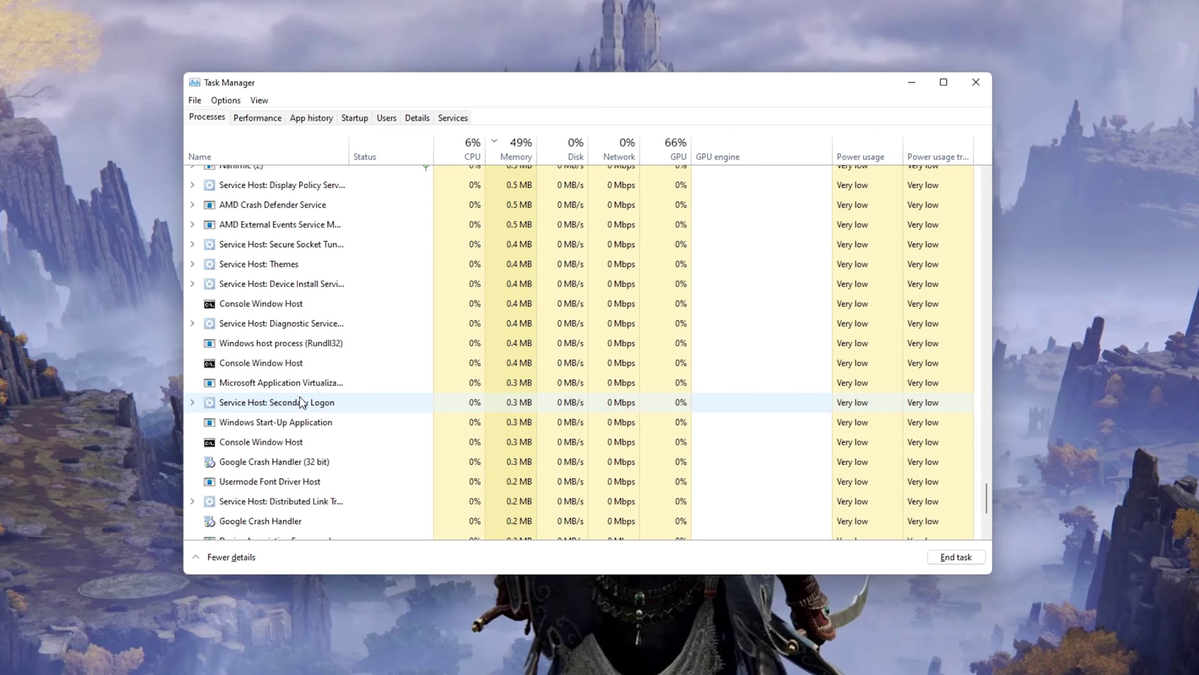
drag(987, 491, 973, 182)
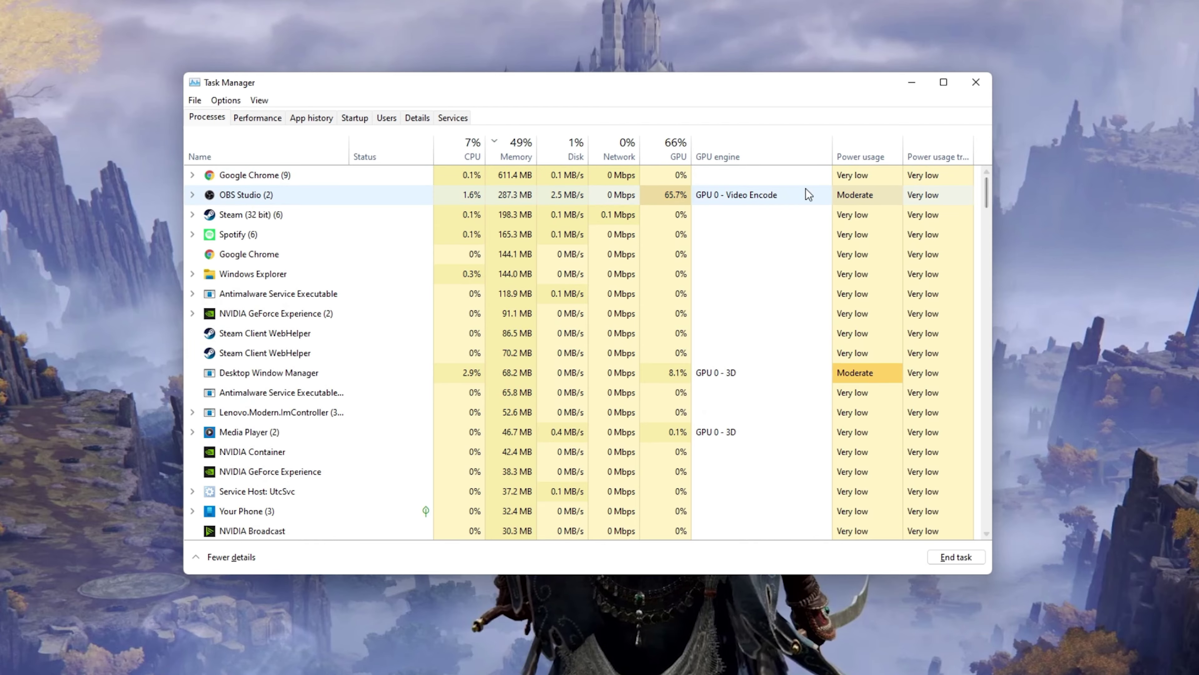
click(975, 83)
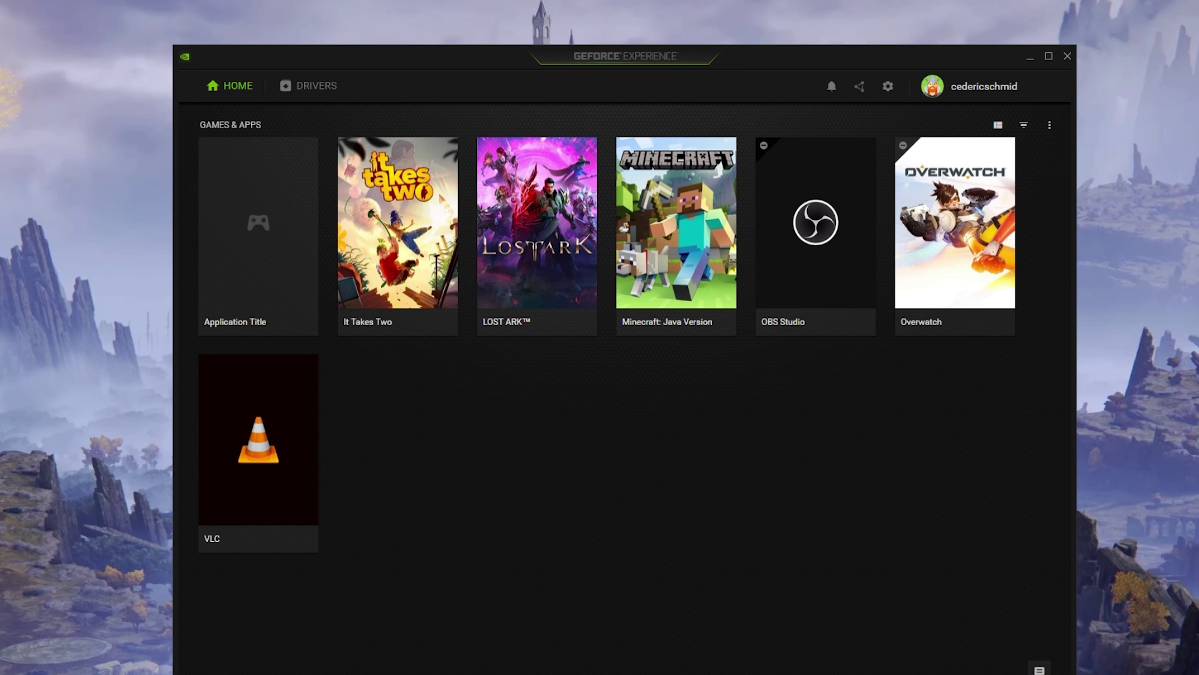
- Show the Drivers page and expand Game Ready Driver 511.79's details, with 497.29 installed
click(330, 92)
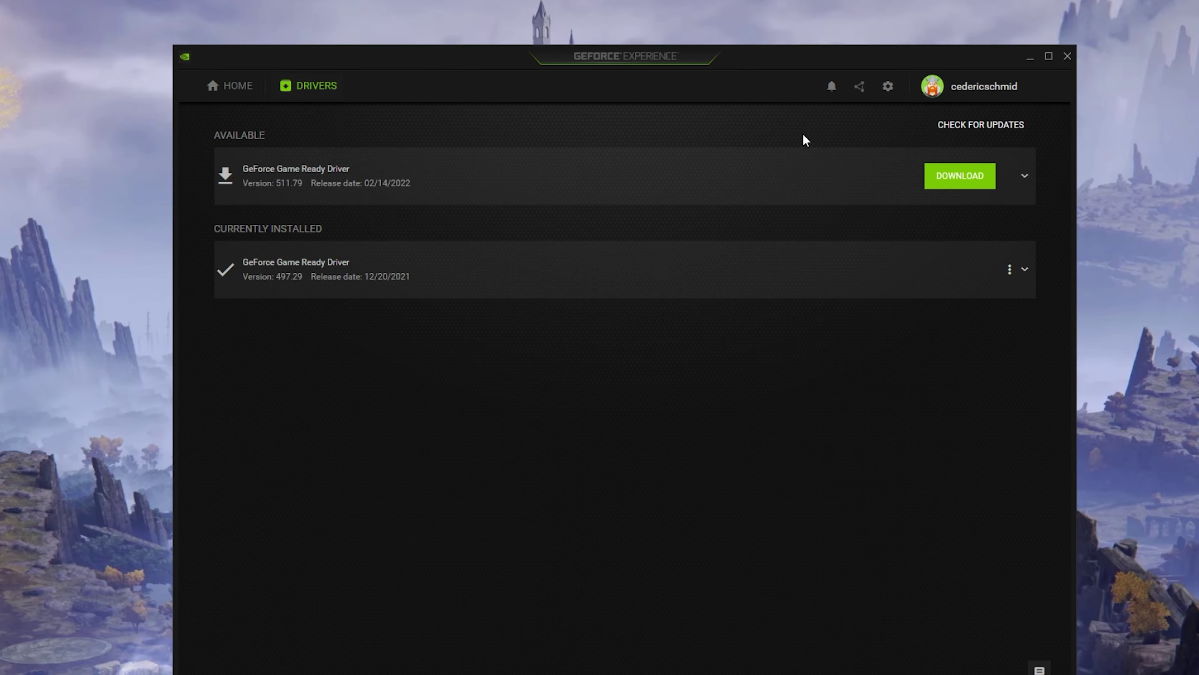
click(1024, 277)
click(1024, 271)
click(1025, 188)
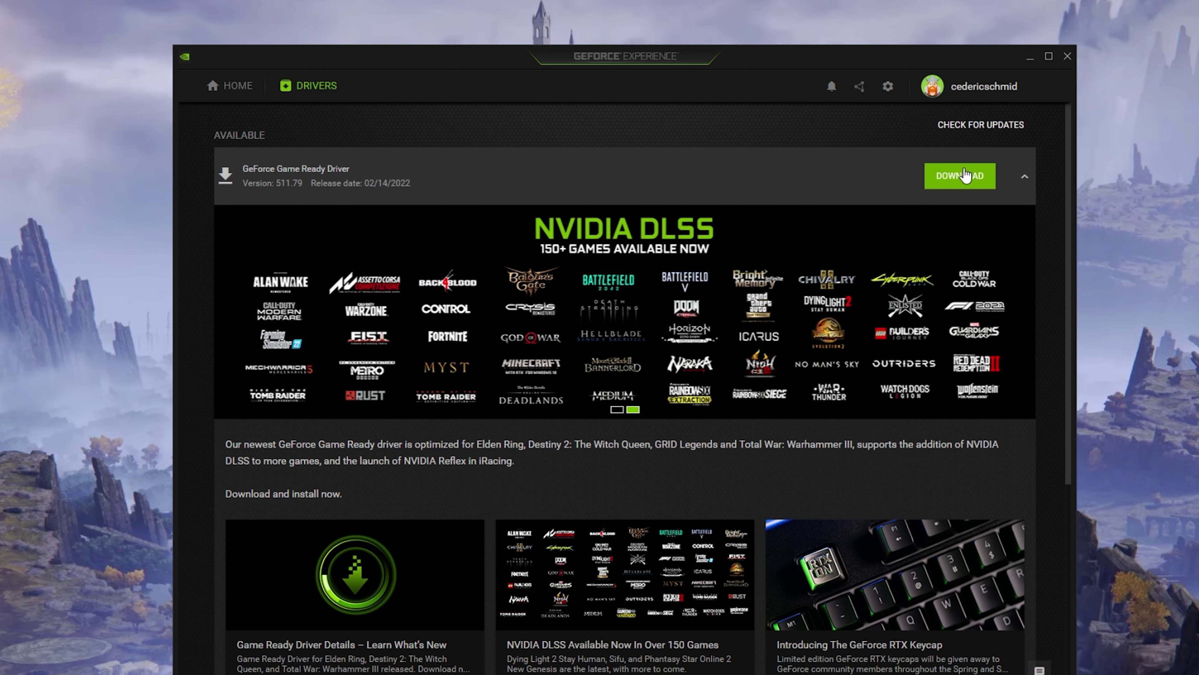
- Start a Windows Update check from the 'update' Settings page, then close Settings
click(1029, 57)
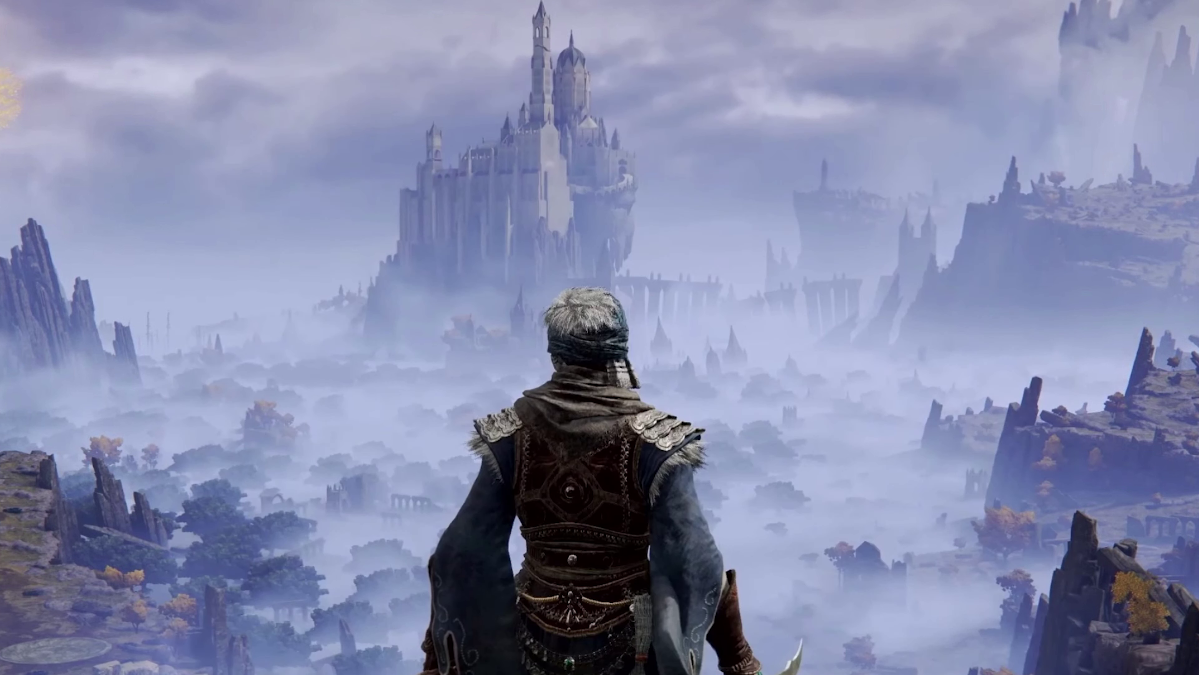
key(super)
text(update)
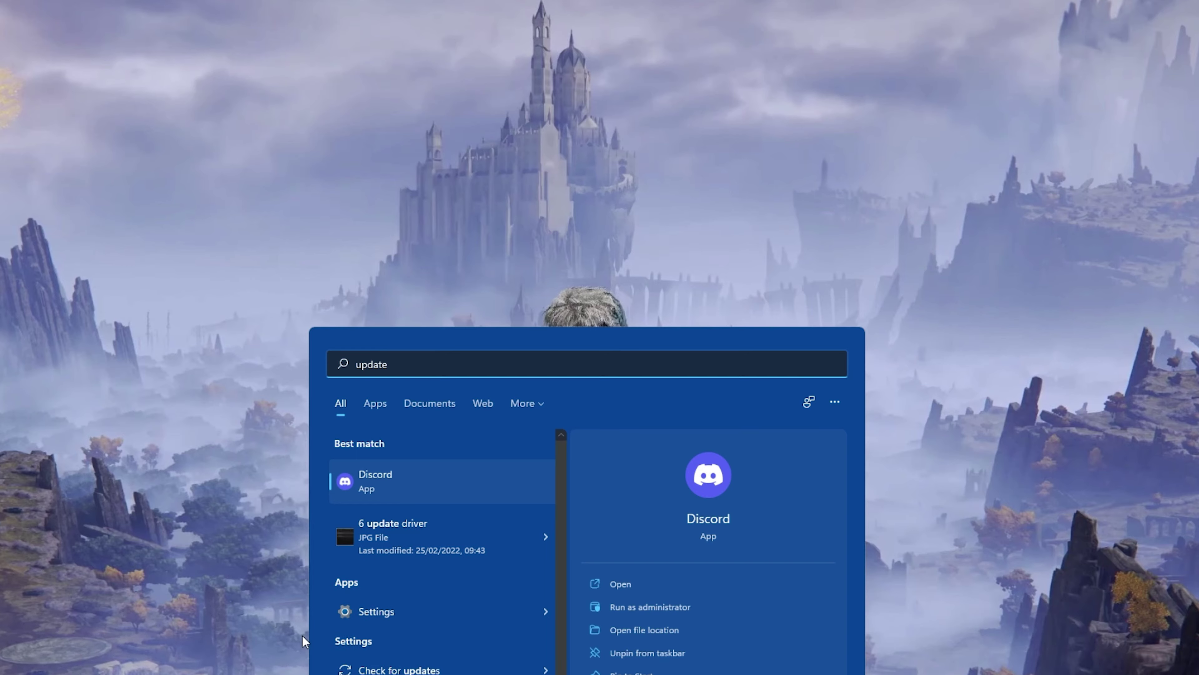
click(388, 668)
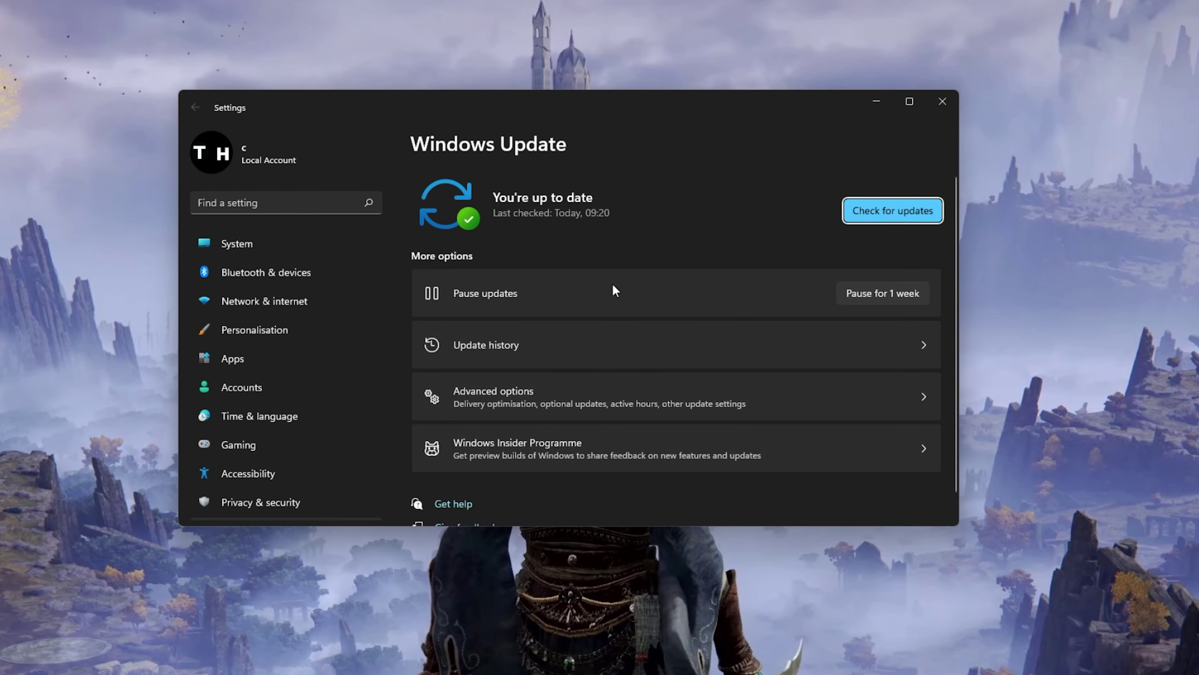
click(849, 213)
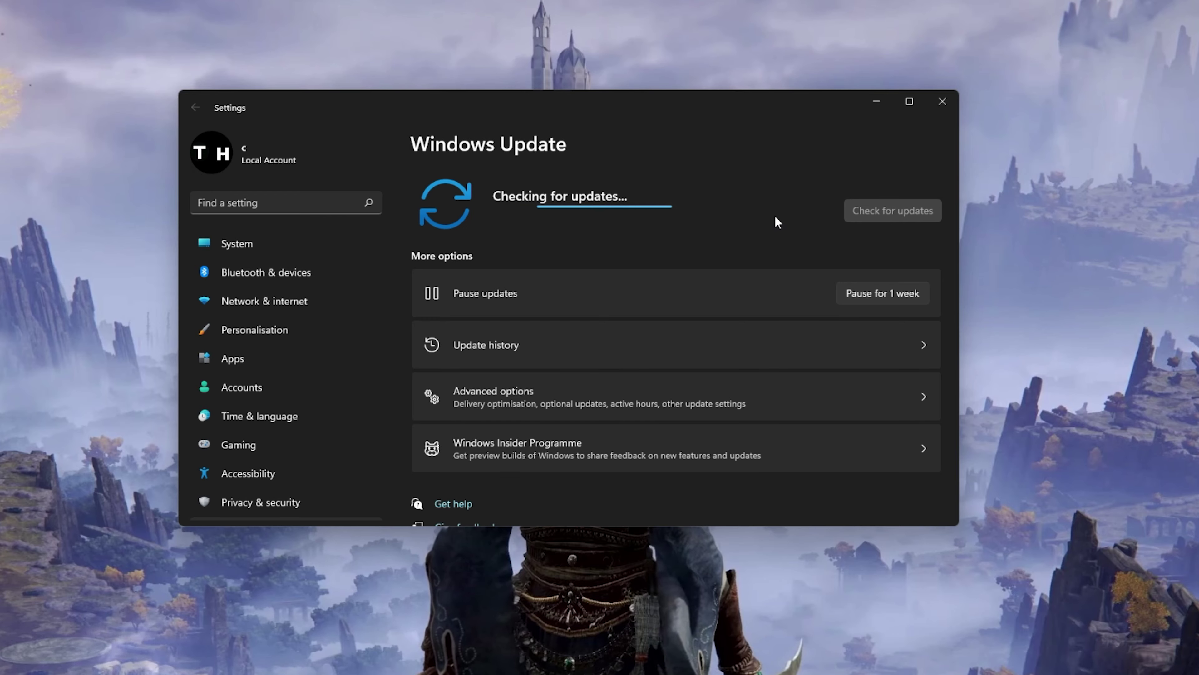
click(942, 101)
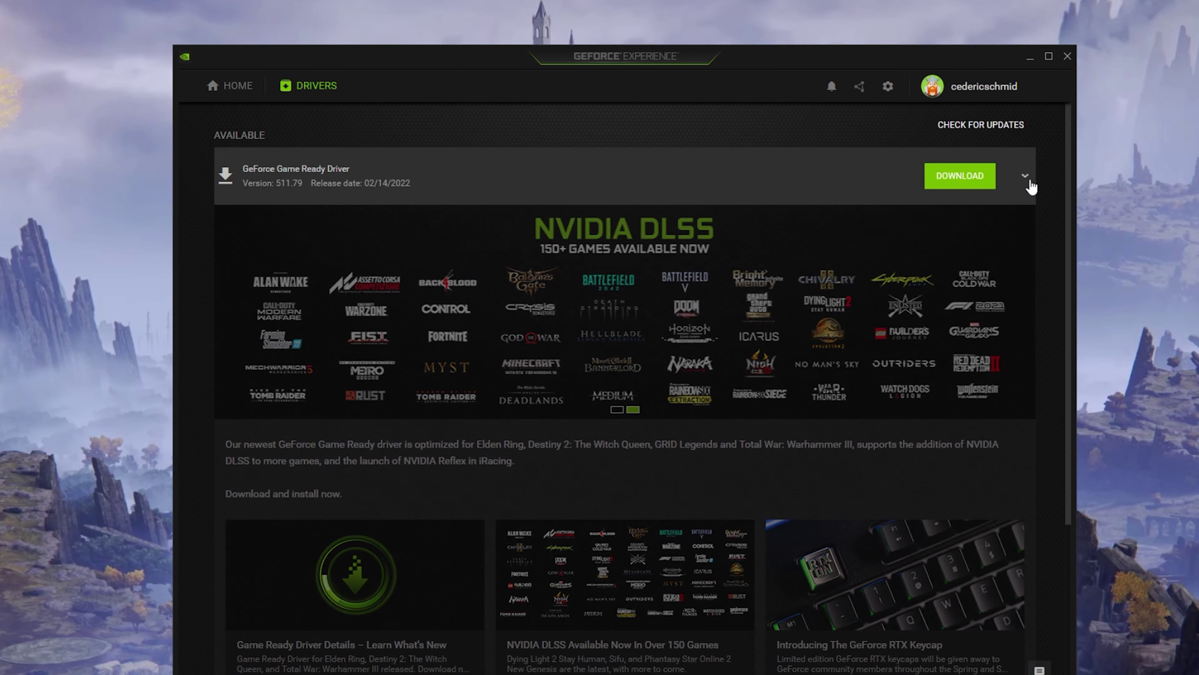
- Collapse the available 511.79 driver's details so it sits above installed 497.29
click(1027, 181)
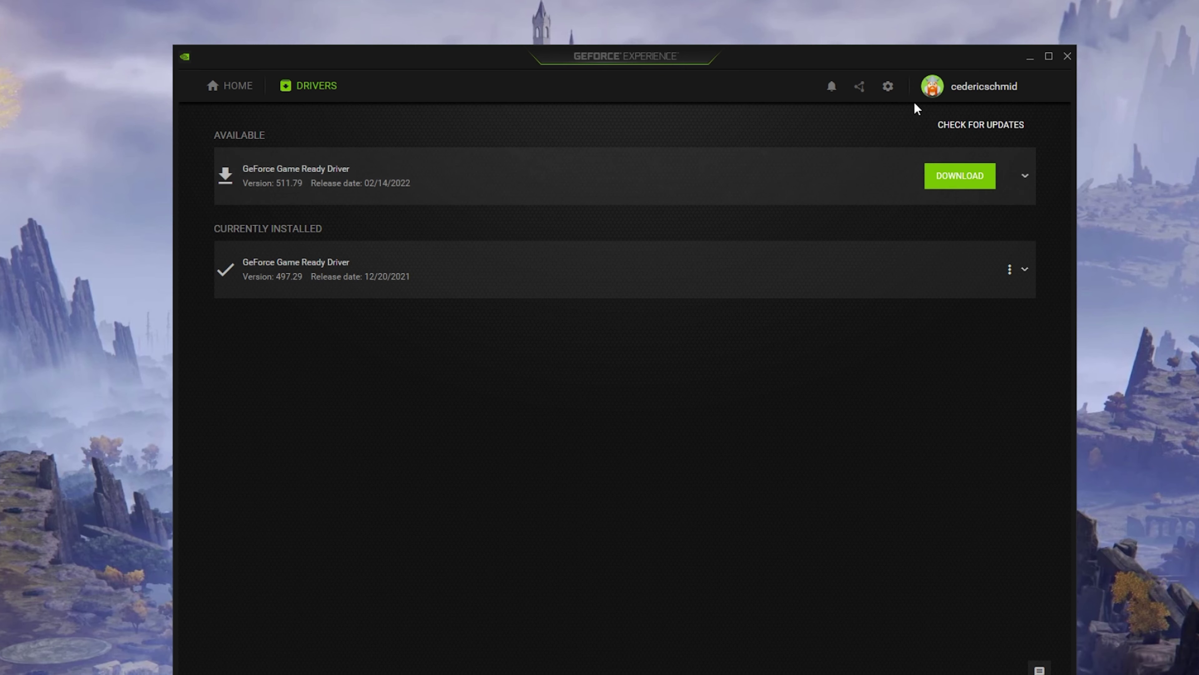
- Open General settings and scroll to Image Scaling, on at 77% render resolution
click(892, 87)
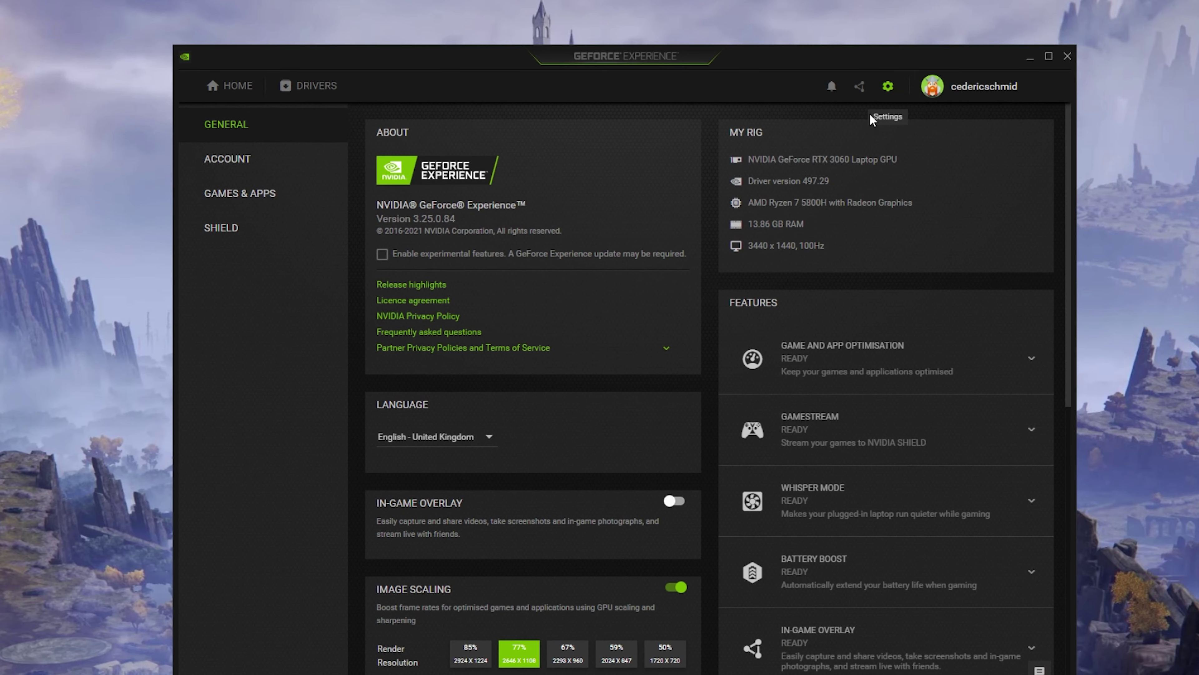
scroll(710, 198, down, 6)
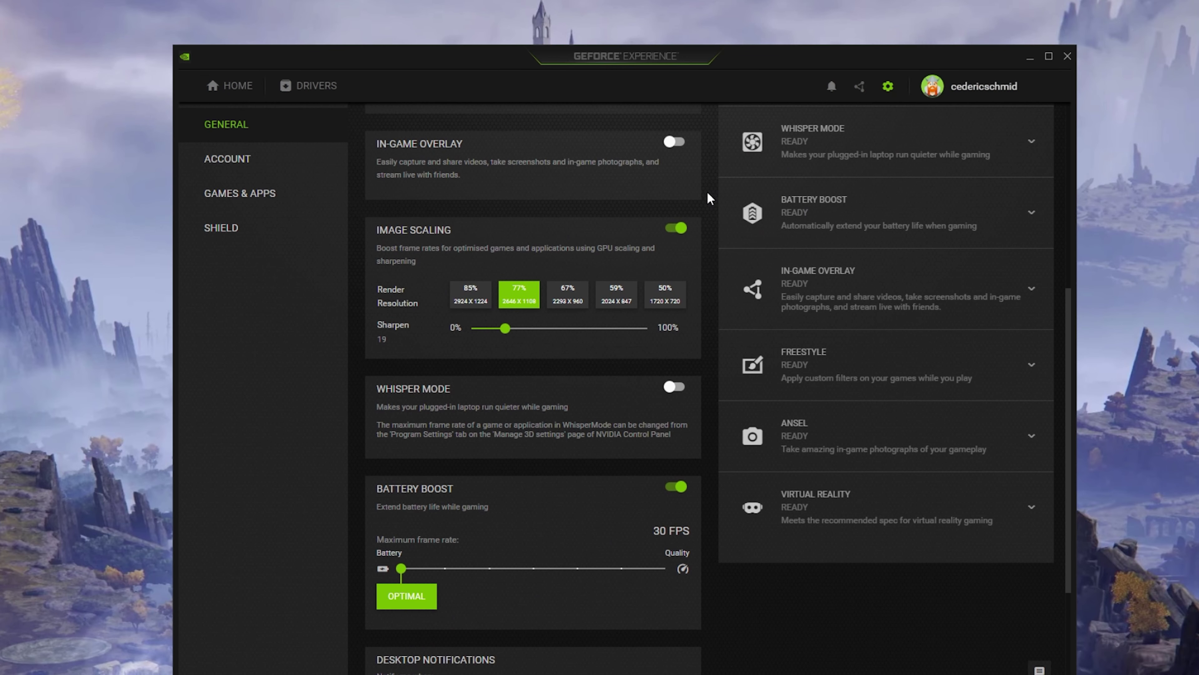